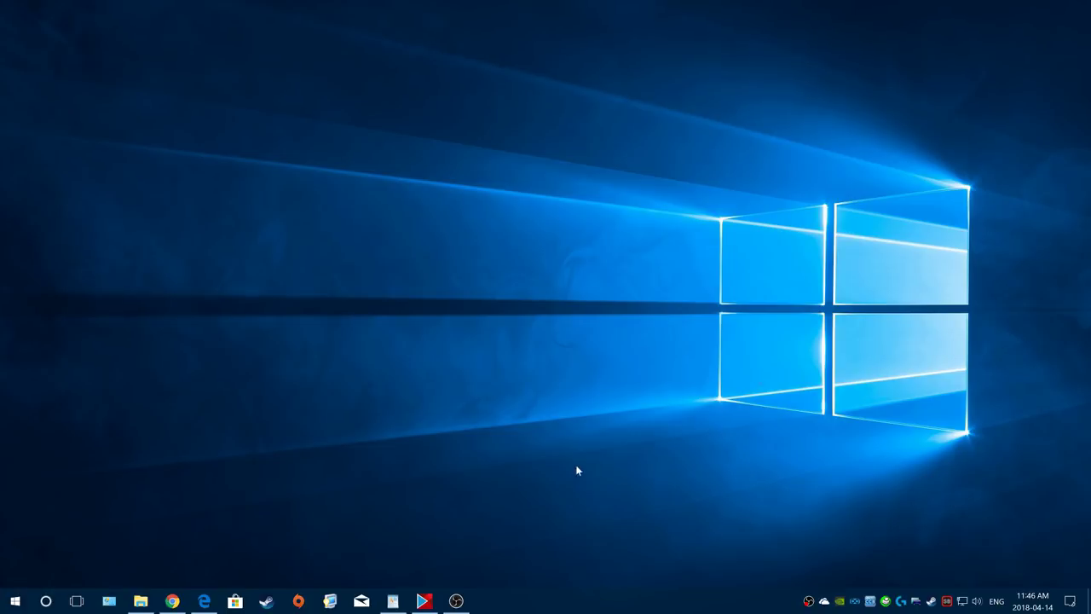
- Launch PinUP Popper Config from the Windows 10 Start menu
key("super")
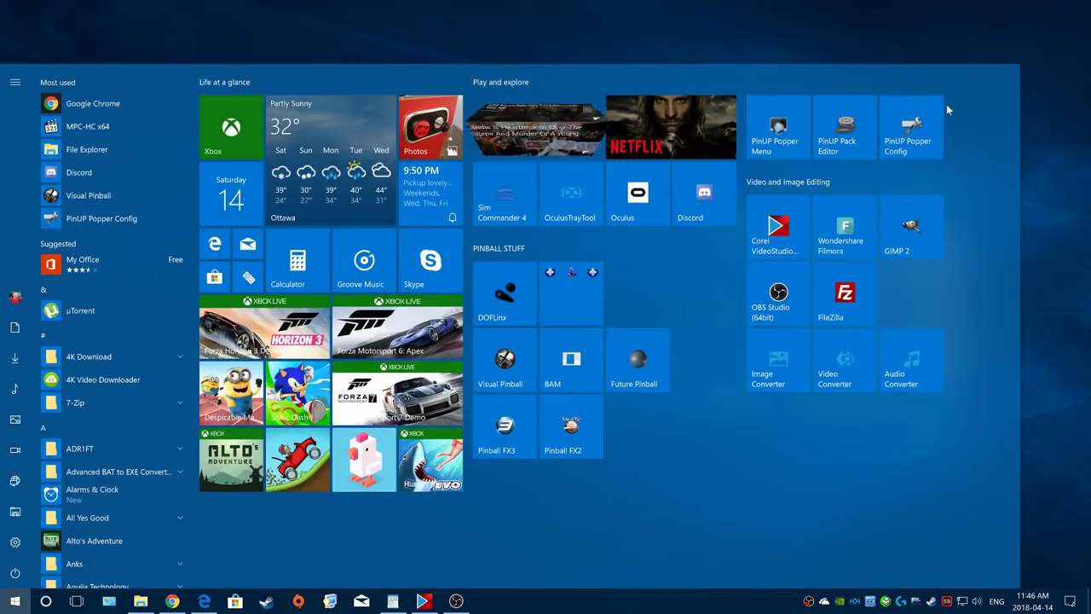
left_click(932, 126)
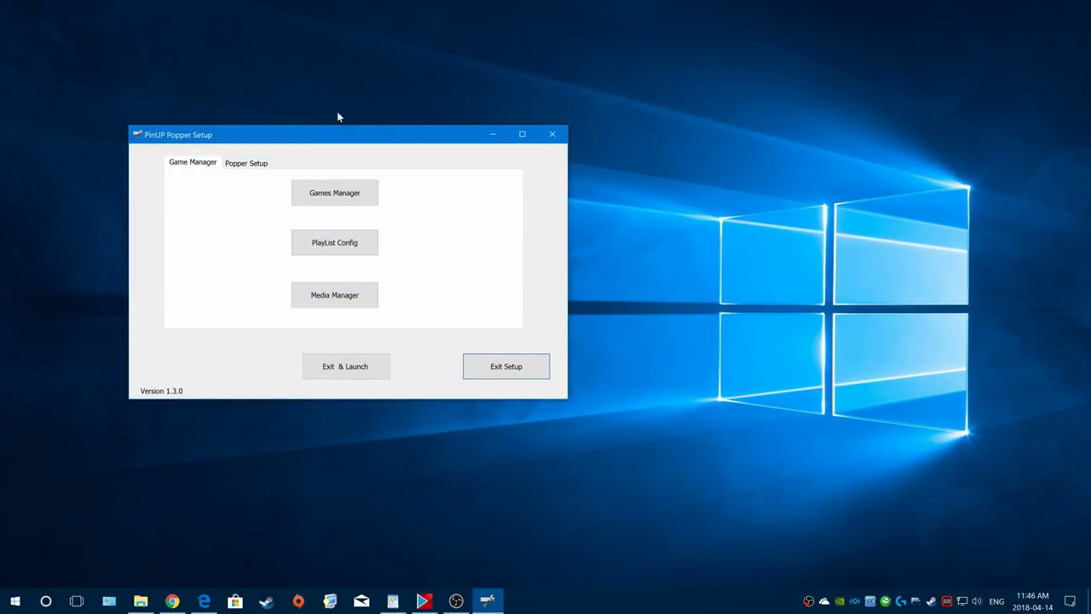
- Move the setup window and open the Emulators form on the Popper Setup tab
left_click_drag(338, 139, 553, 108)
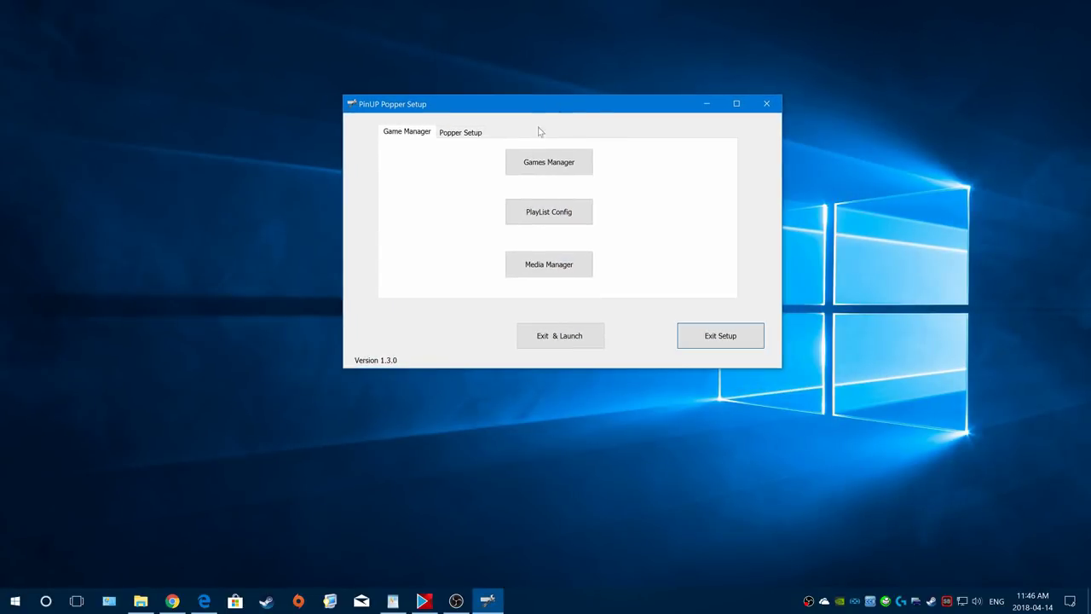
left_click(465, 135)
left_click(480, 226)
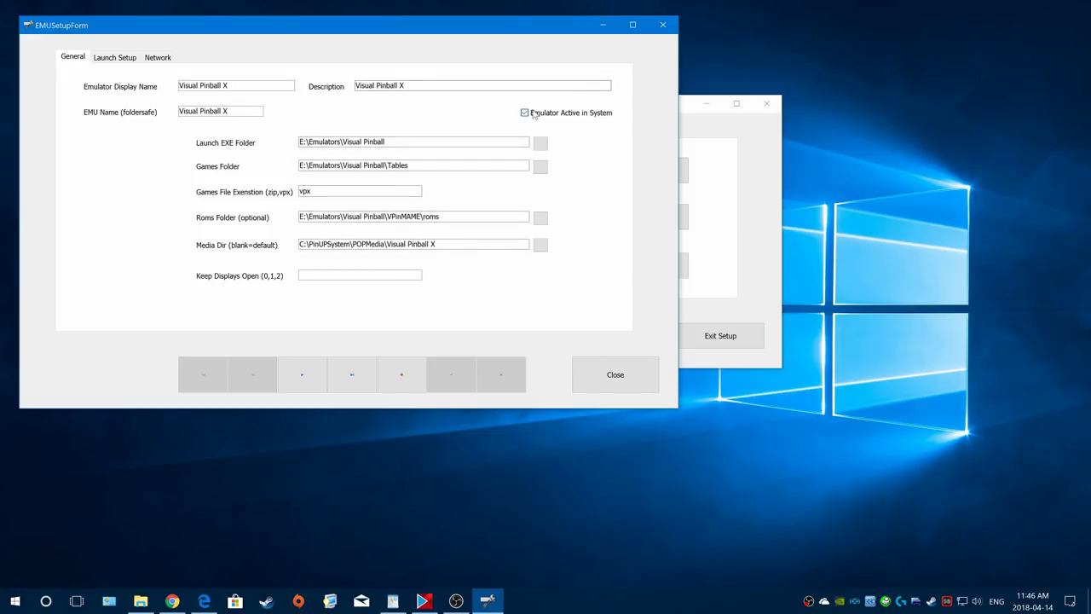
- Review the Pinball FX2, Pinball FX3, Future Pinball and PC Games emulator settings, then close the form
left_click(302, 375)
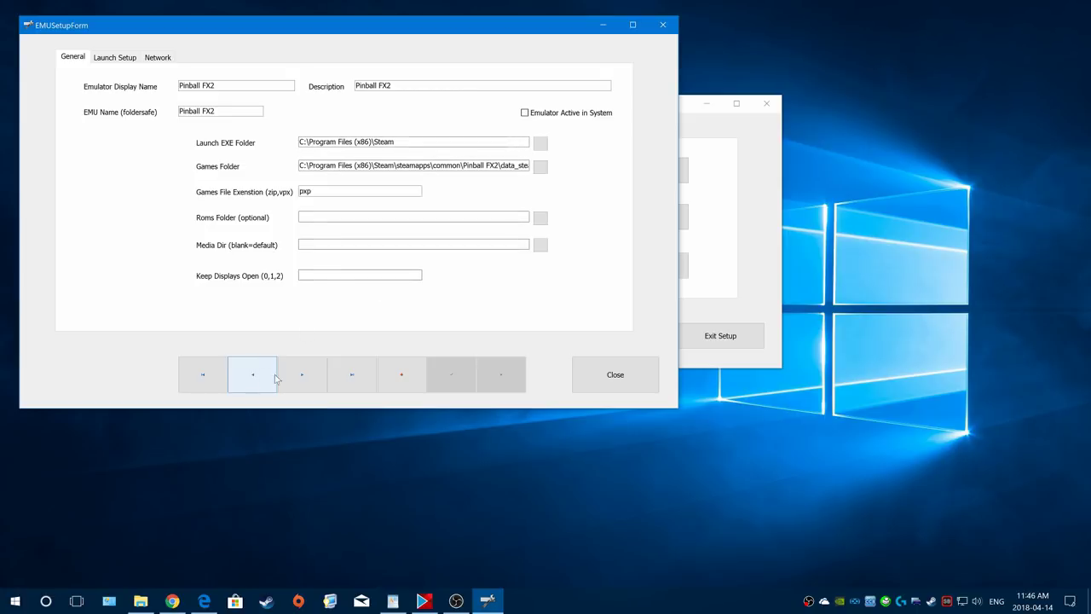
left_click(301, 382)
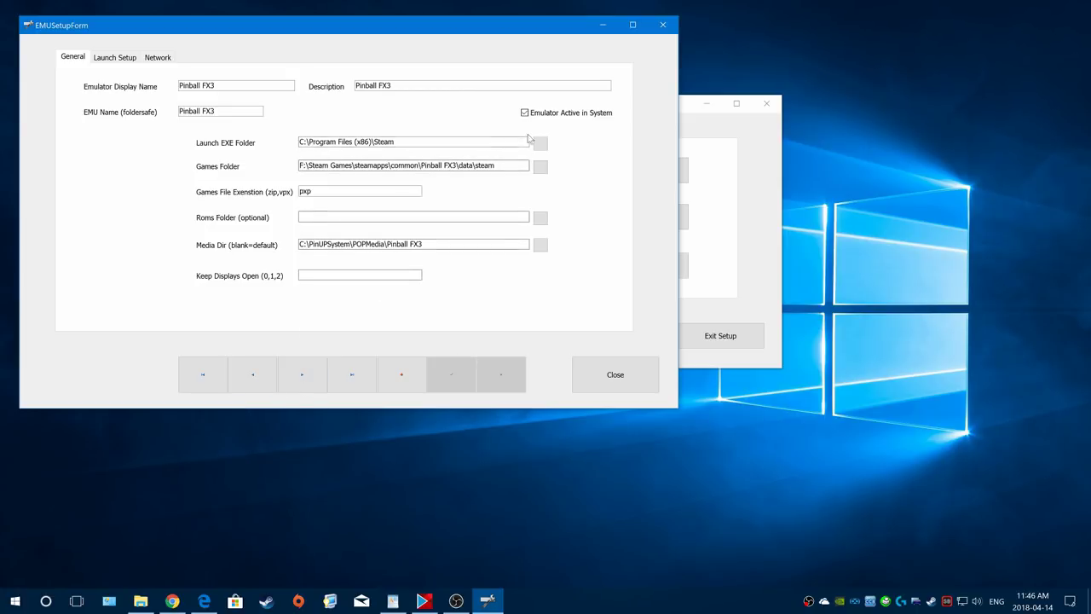
left_click(306, 384)
left_click(304, 380)
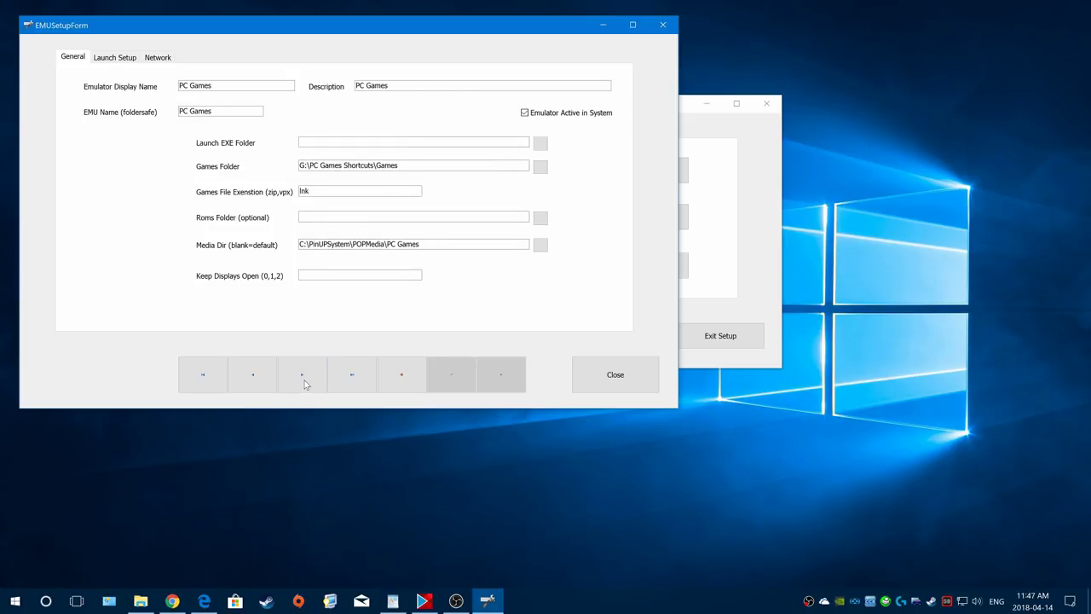
left_click(635, 389)
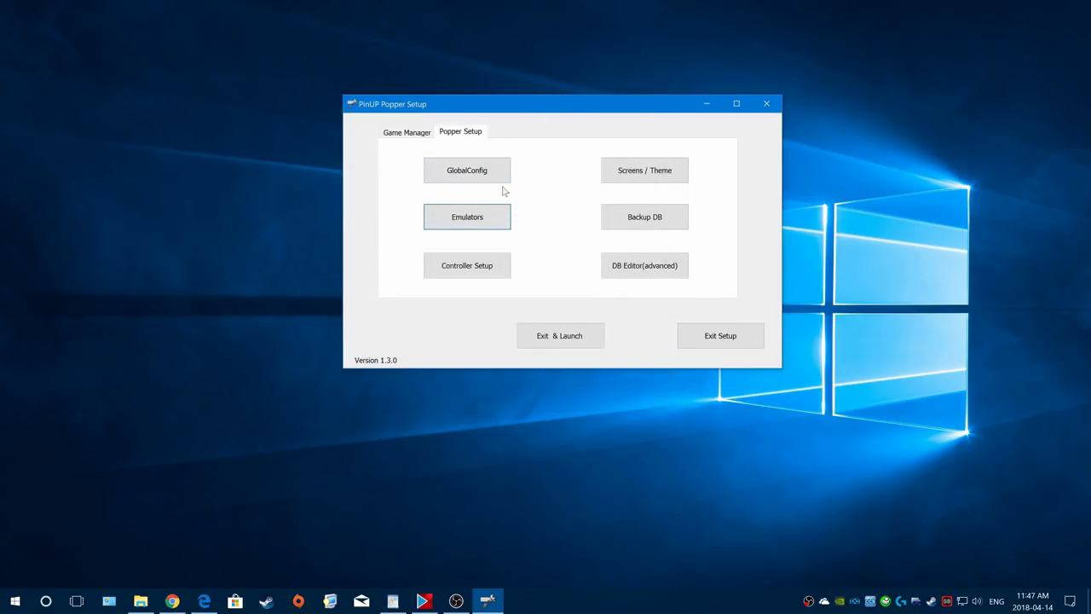
- Open PlayList Config from the Game Manager tab
left_click(431, 135)
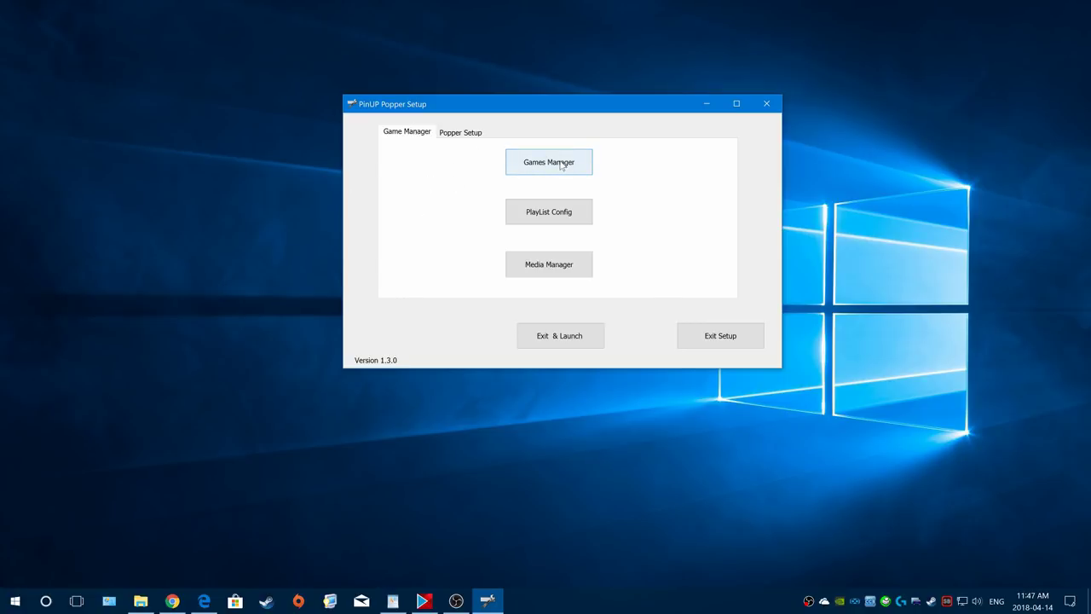
left_click(567, 220)
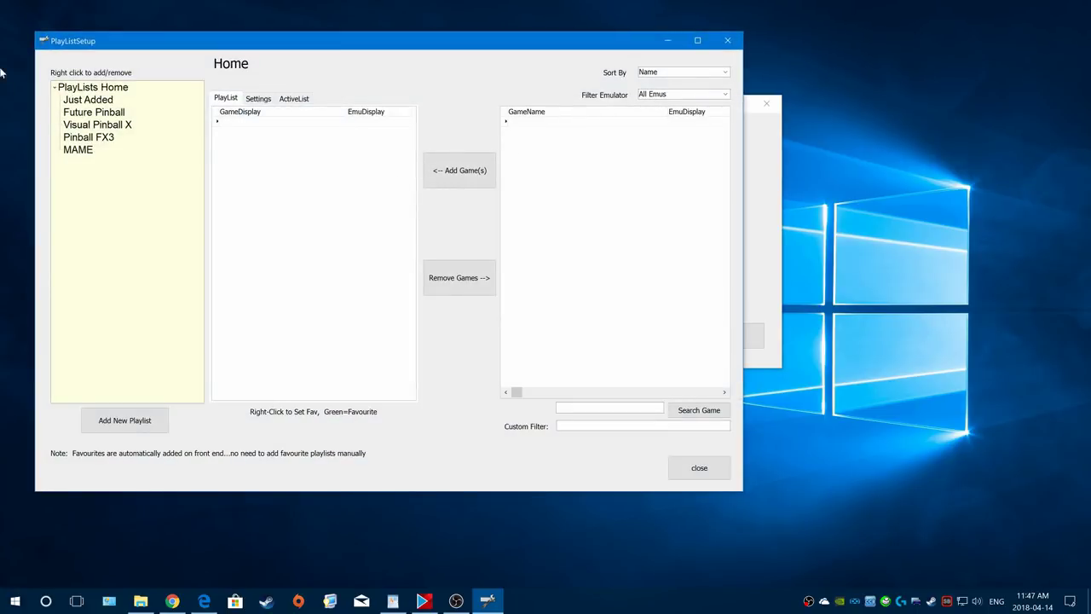
- View the Future Pinball, Visual Pinball X, Pinball FX3 and MAME playlists, then close PlayListSetup
left_click(107, 113)
left_click(103, 126)
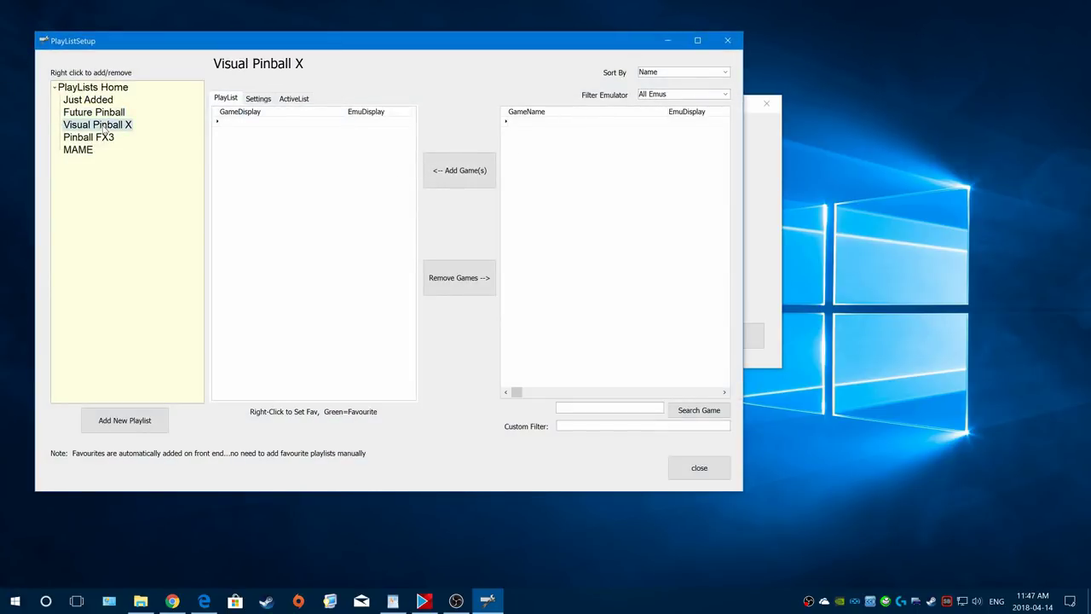
left_click(100, 139)
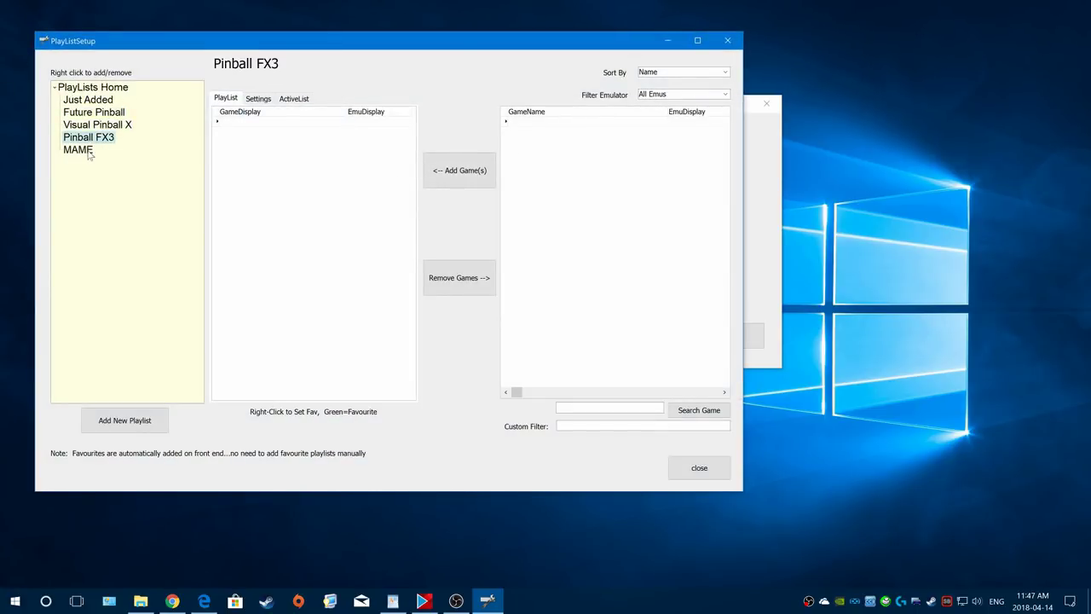
left_click(89, 151)
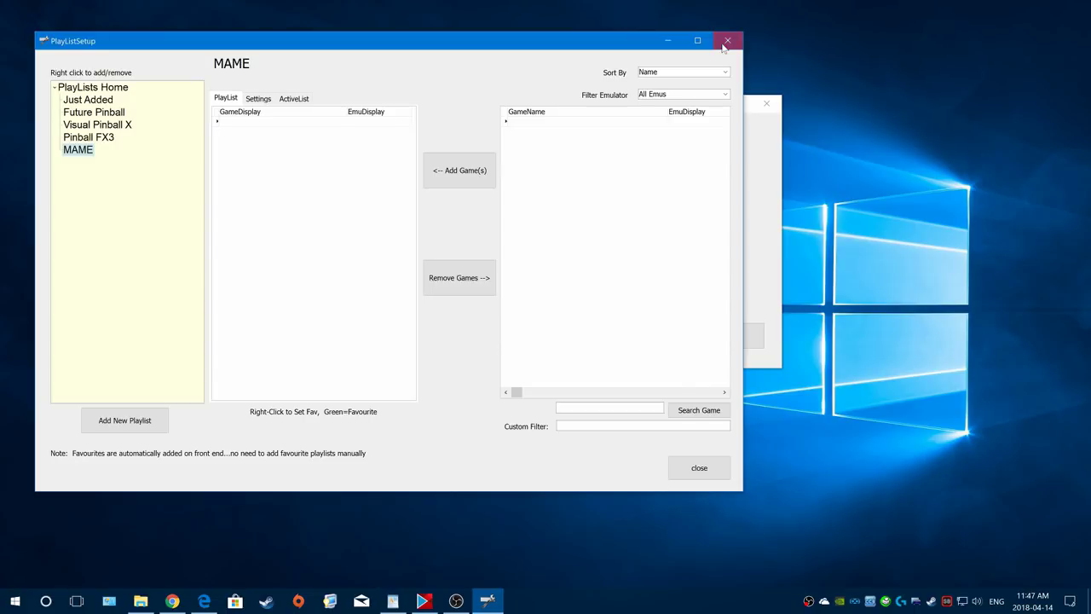
left_click(727, 41)
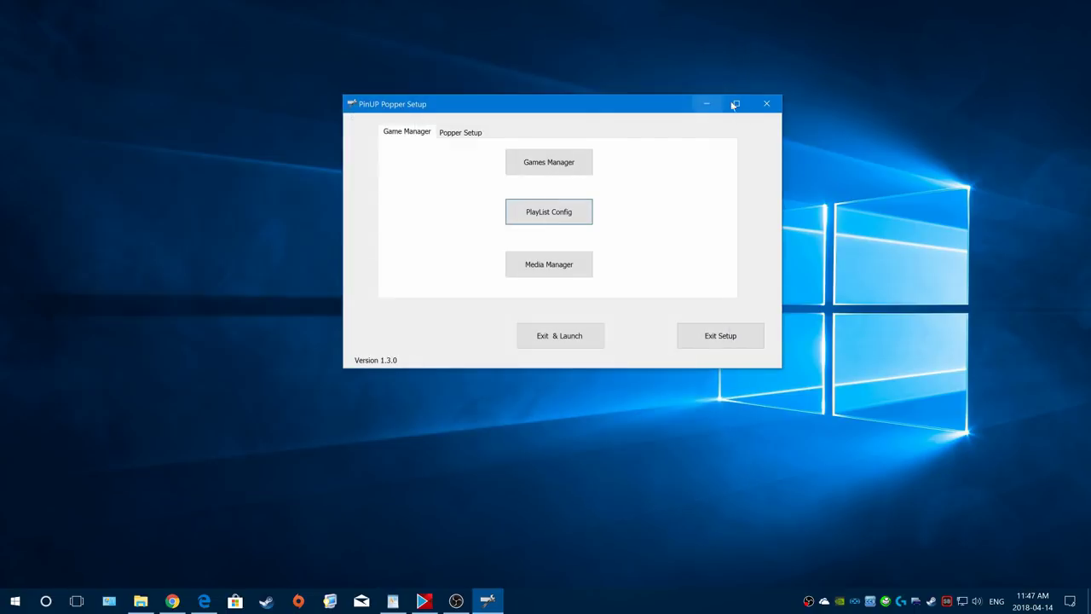
- Open the Games Manager, reposition its window, and go to the Add New Games page
left_click(548, 163)
left_click_drag(465, 64, 620, 25)
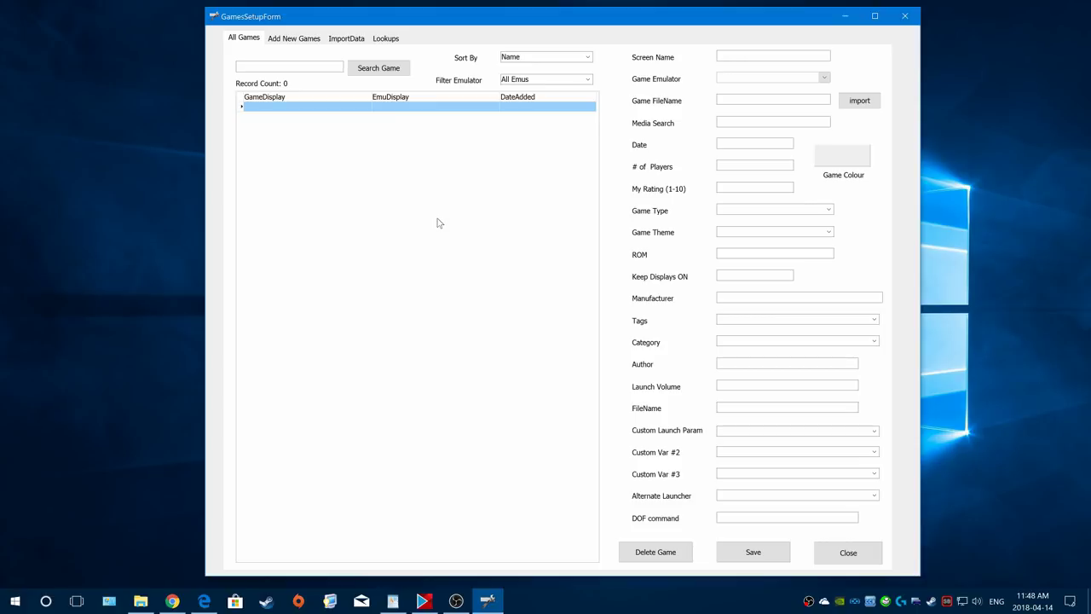
left_click(288, 41)
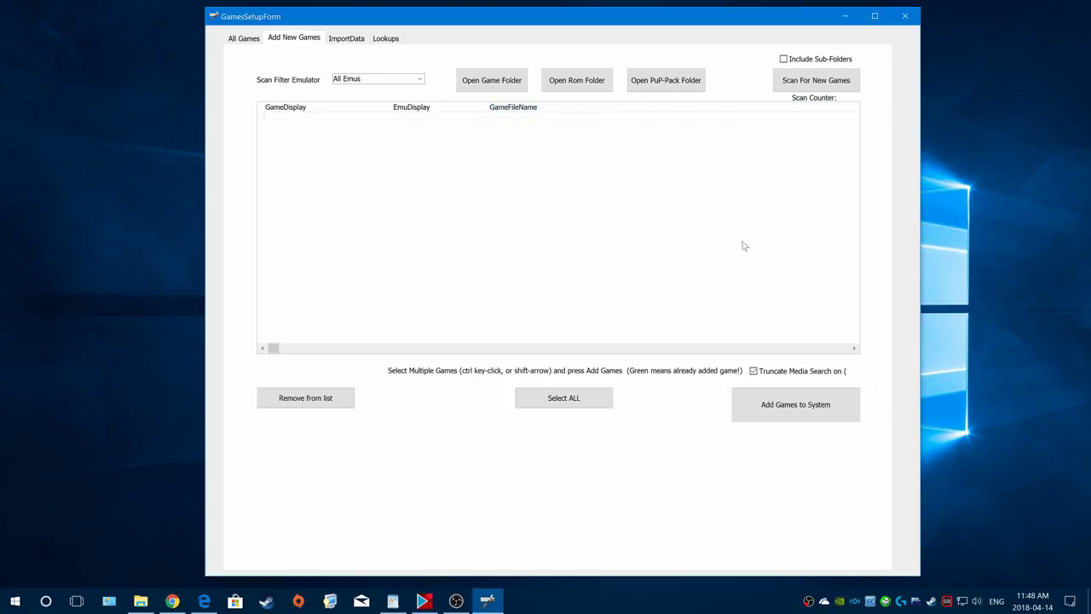
left_click(420, 80)
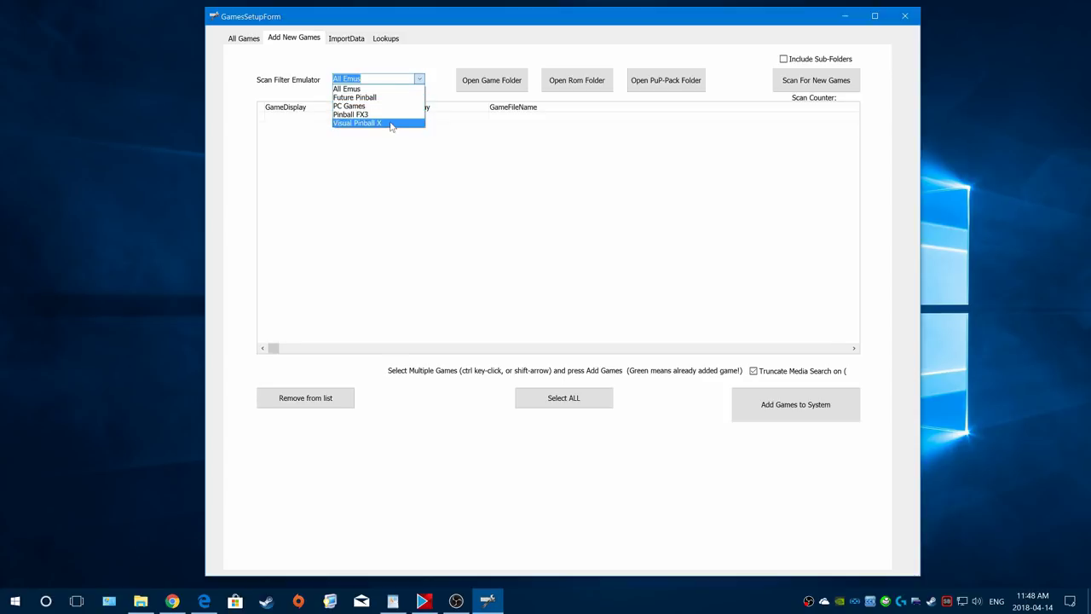
left_click(429, 58)
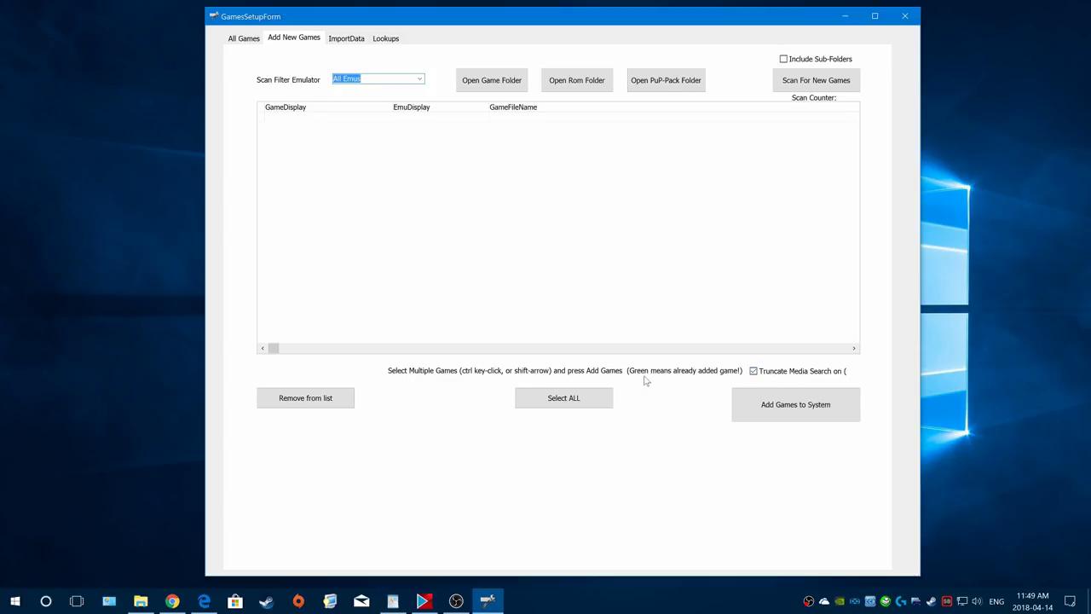
left_click(753, 371)
left_click(754, 374)
left_click(753, 371)
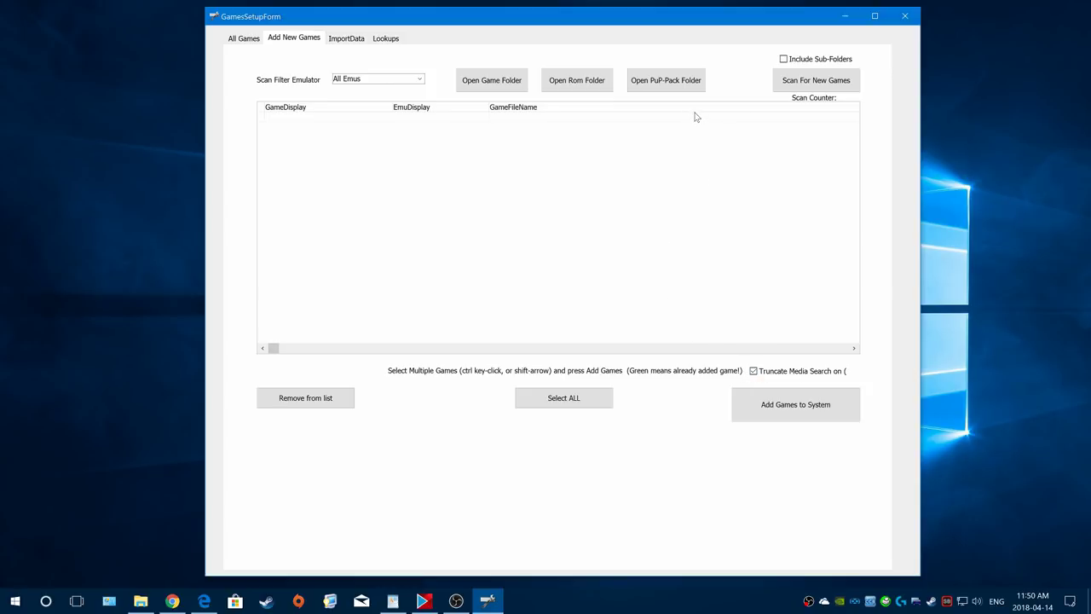
- Scan for new games, acknowledge the 1019 found, and try the Pinball FX3 filter
left_click(833, 83)
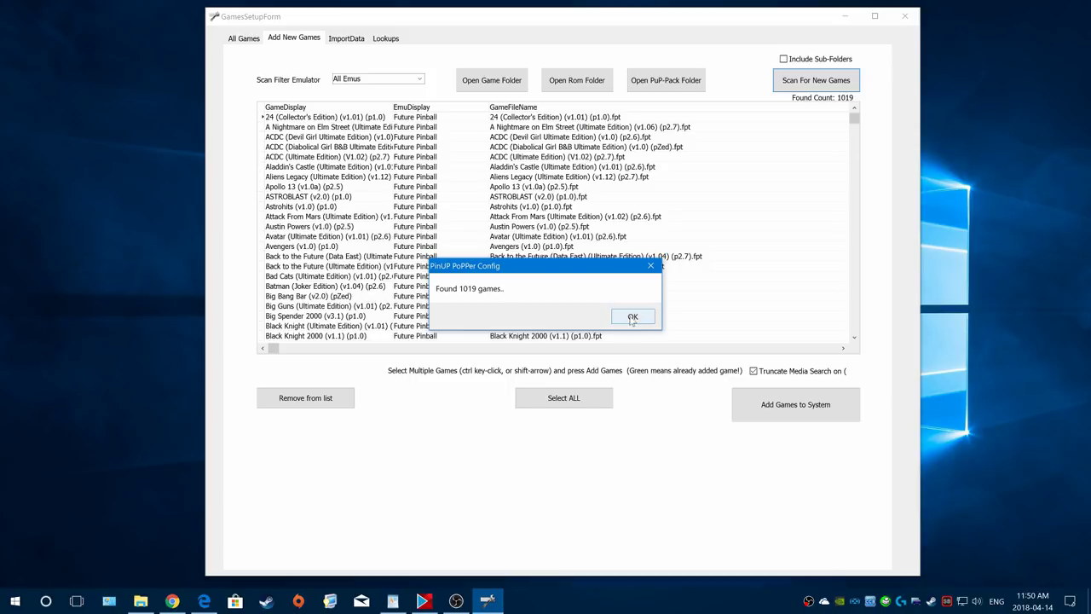
left_click(632, 317)
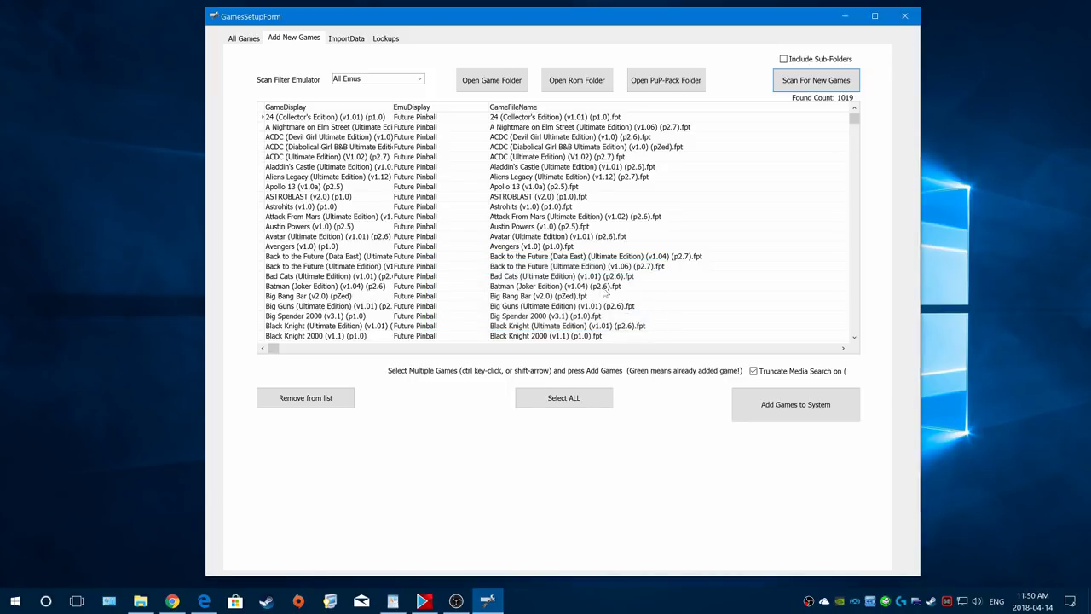
left_click(420, 78)
key("Down")
key("Down")
key("Return")
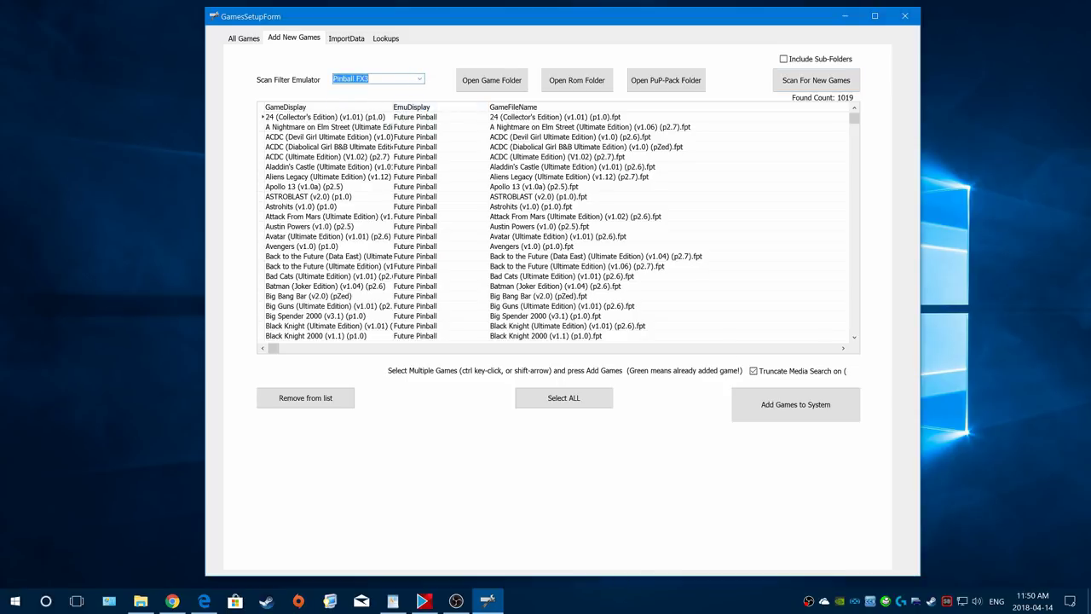
- Set the emulator filter back to All Emus and widen the GameDisplay column
left_click(420, 79)
left_click(411, 90)
left_click_drag(392, 104, 441, 104)
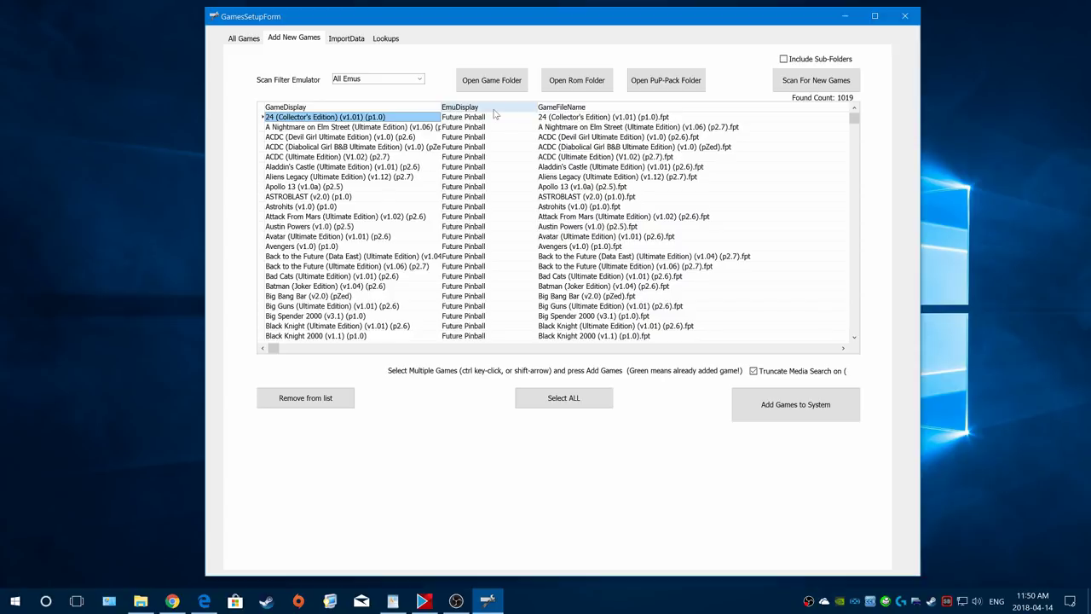